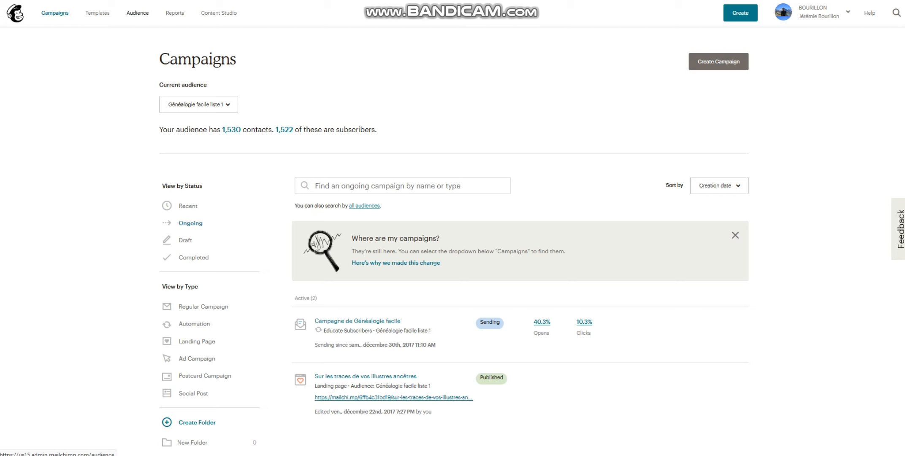
Open the statistics overview of the Généalogie facile liste 1 audience and list its cleaned contacts.
click(137, 12)
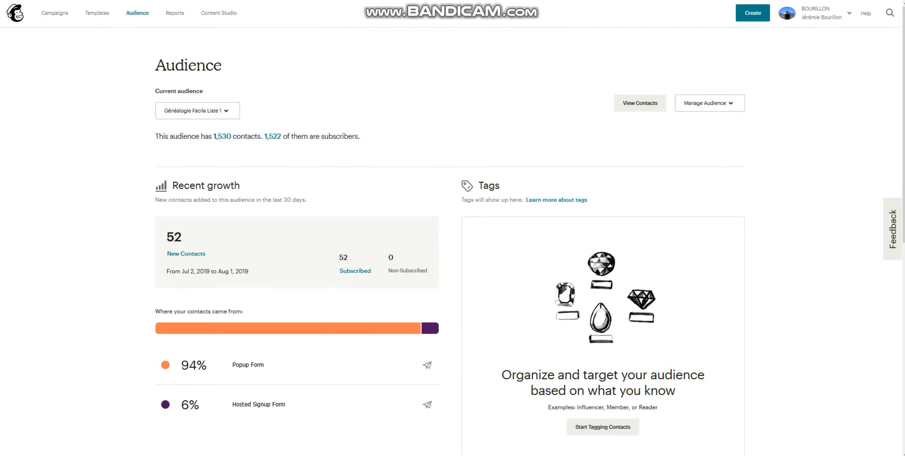
click(222, 136)
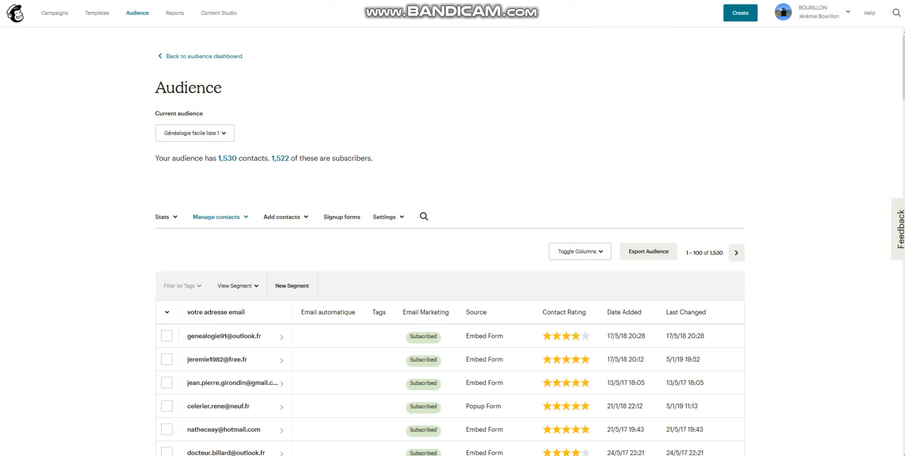
click(162, 217)
click(175, 238)
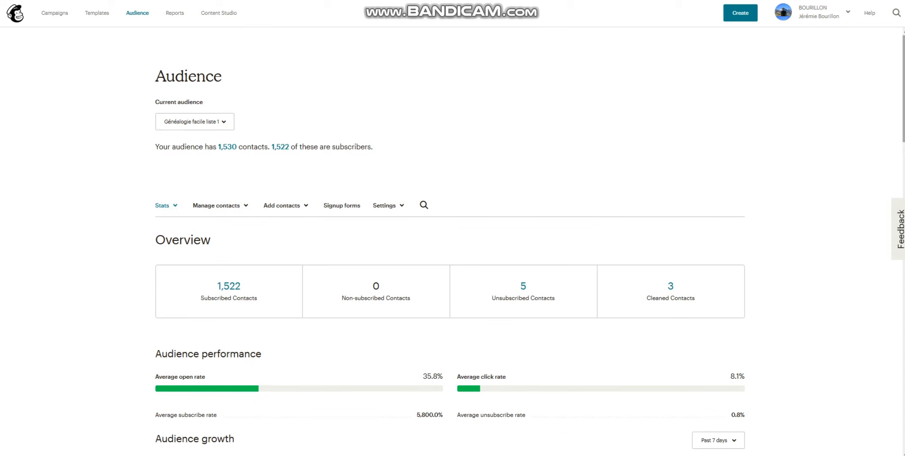
scroll(450, 257, down, 2)
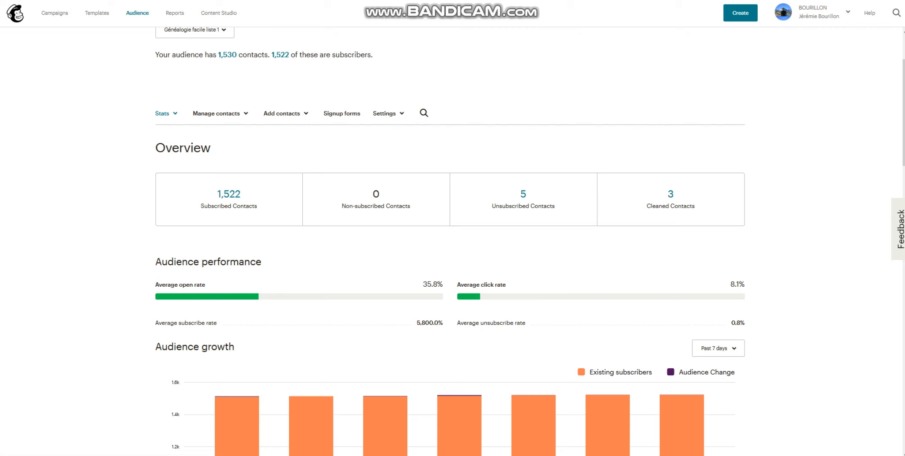
scroll(452, 237, up, 3)
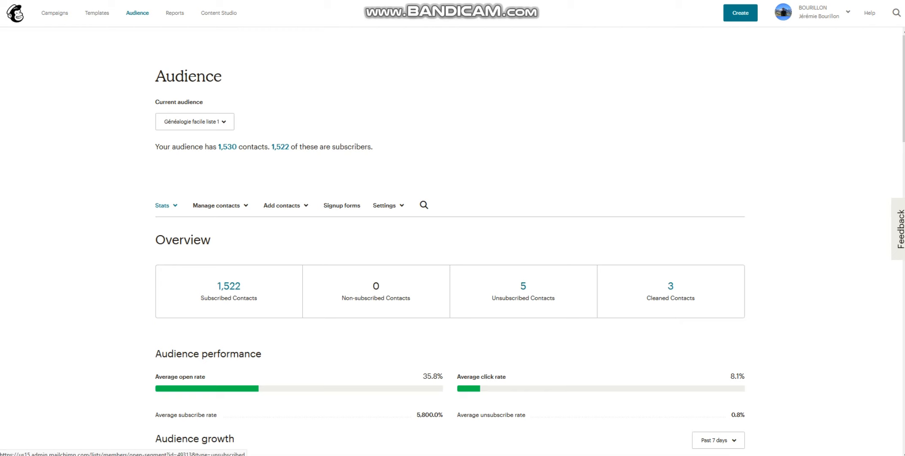
scroll(449, 252, down, 1)
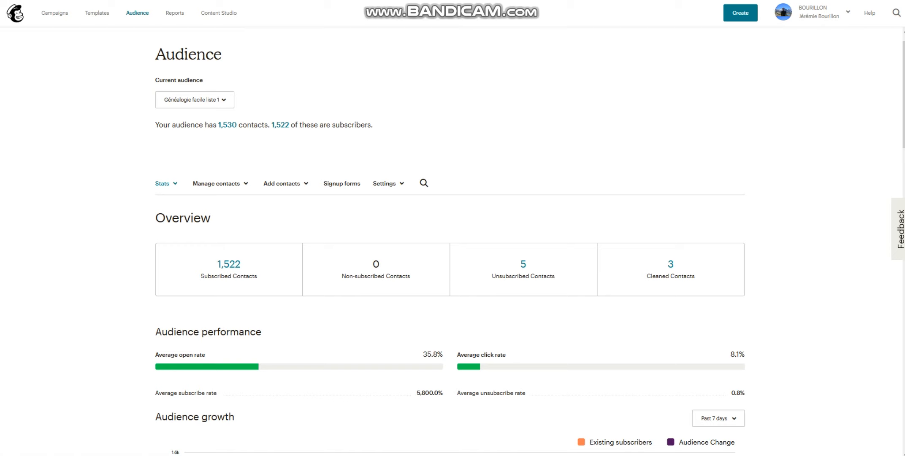
click(670, 266)
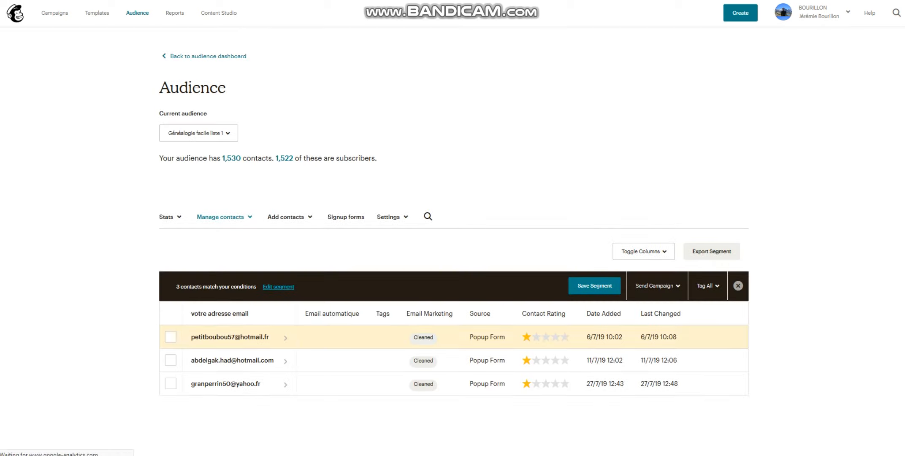
Permanently delete all three cleaned contacts, confirming with the phrase PERMANENTLY DELETE and copying that phrase for reuse.
click(170, 337)
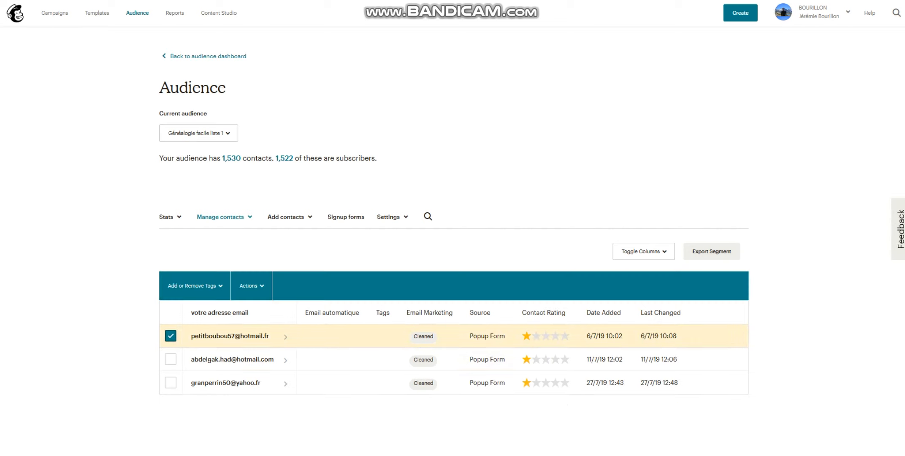
click(170, 360)
click(170, 383)
click(251, 285)
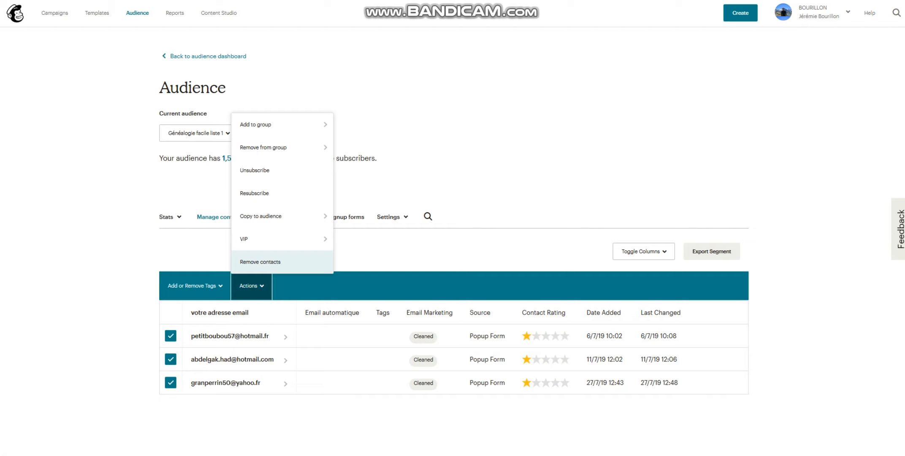
click(260, 261)
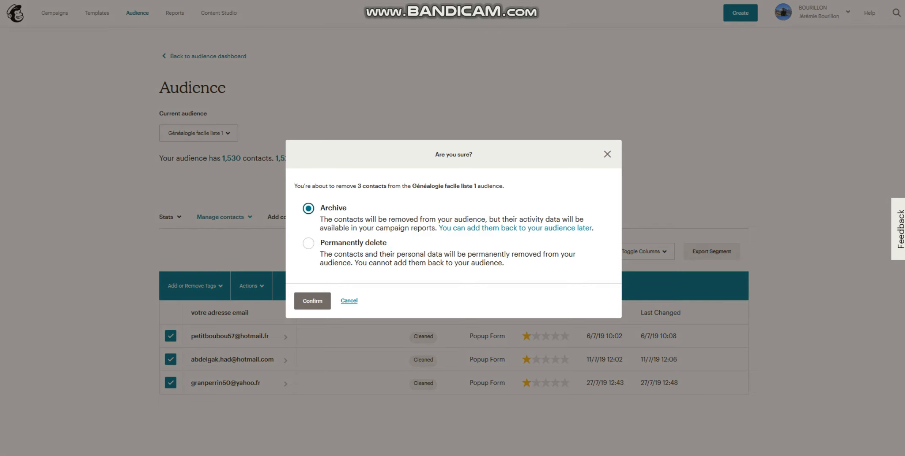
click(308, 243)
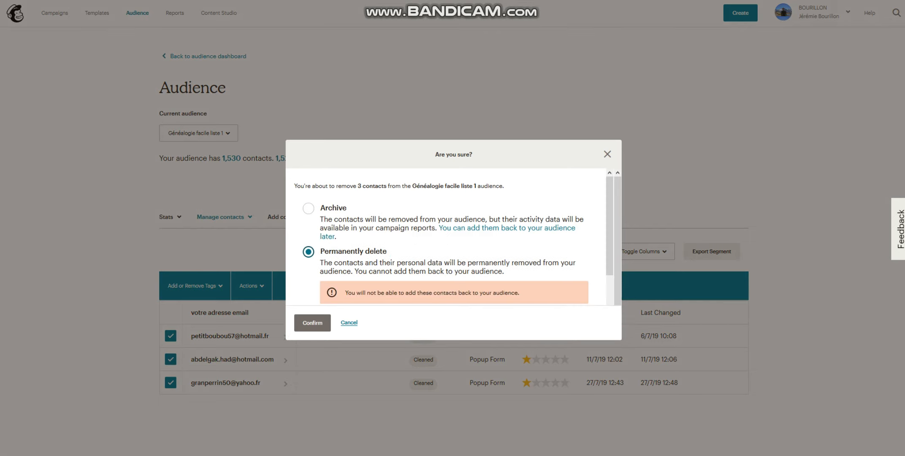
scroll(453, 237, down, 1)
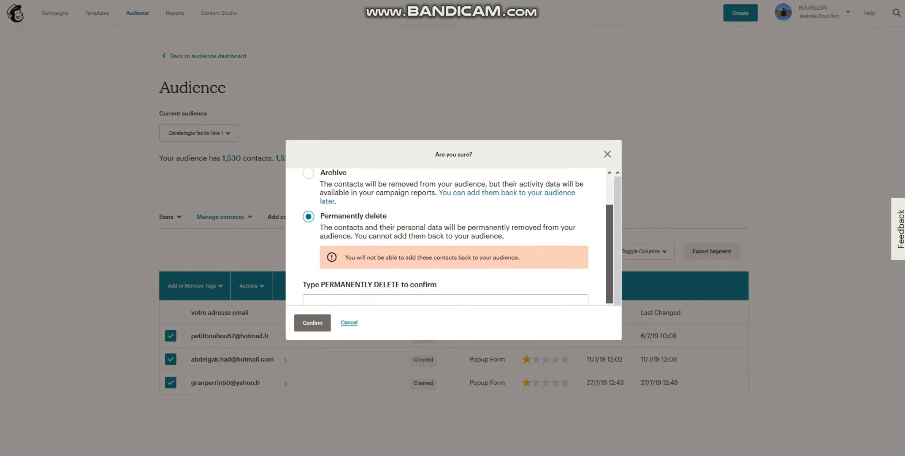
click(308, 301)
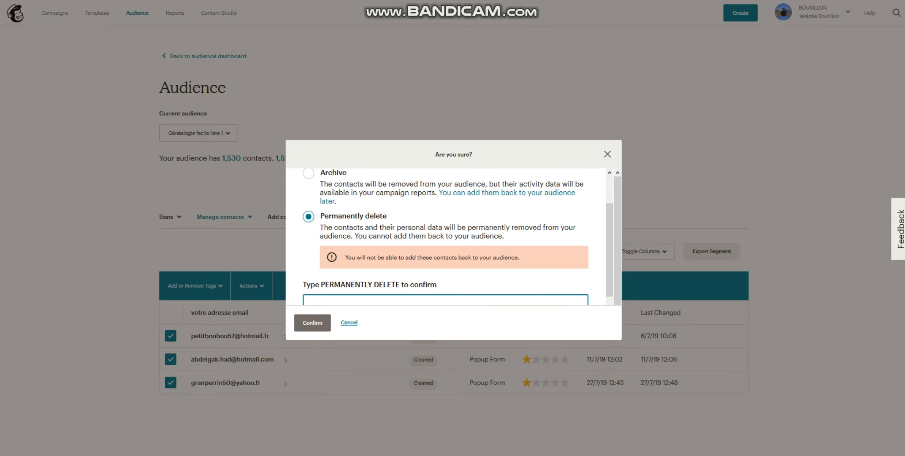
text(p)
text(p)
text(ERM)
text(ANENT)
text(LY DELER)
key(BackSpace)
text(TE)
drag(384, 303, 306, 302)
key(ctrl+c)
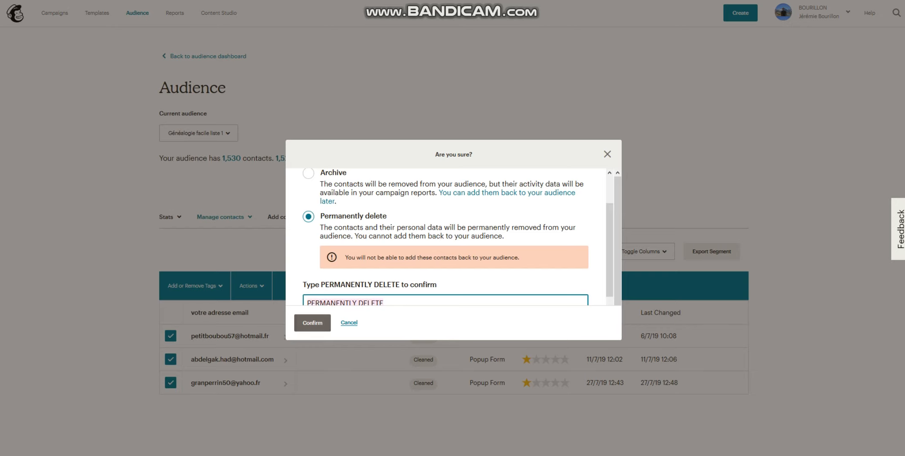
click(312, 323)
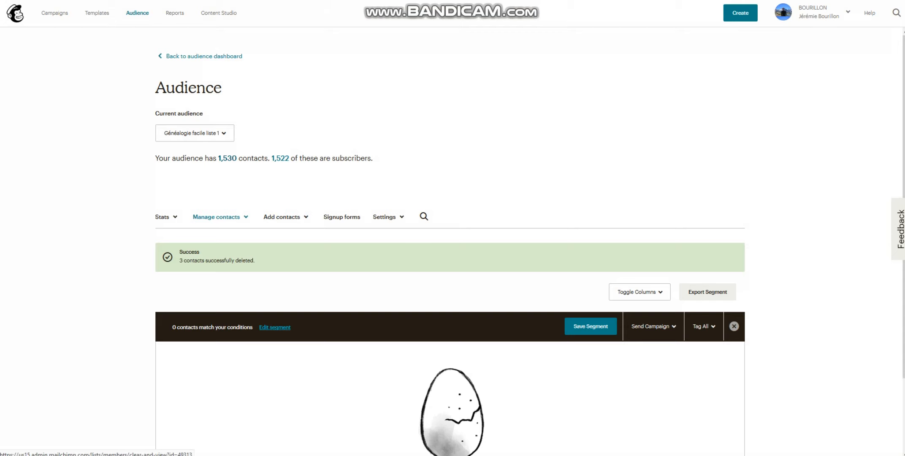
Return to the audience's statistics overview and list its unsubscribed contacts.
click(227, 158)
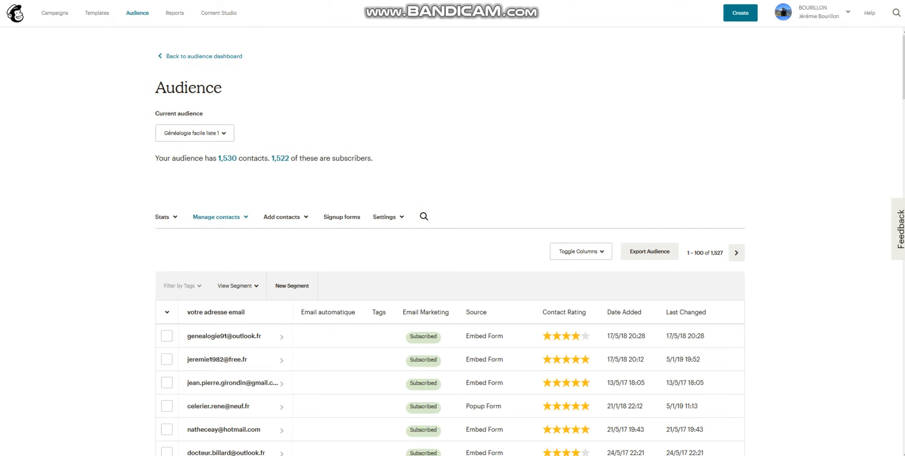
click(166, 217)
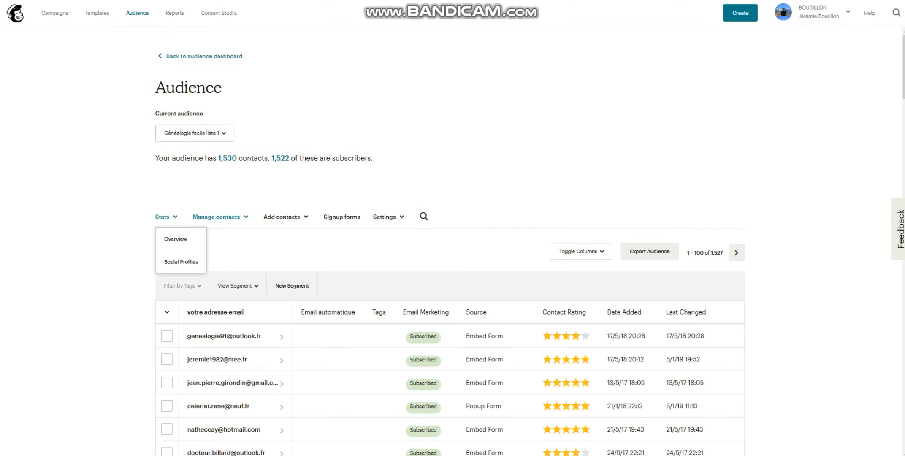
click(175, 239)
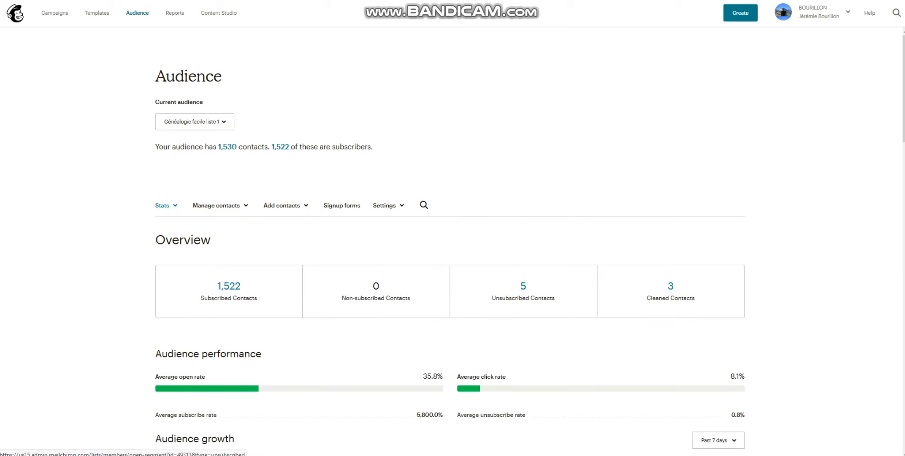
click(523, 293)
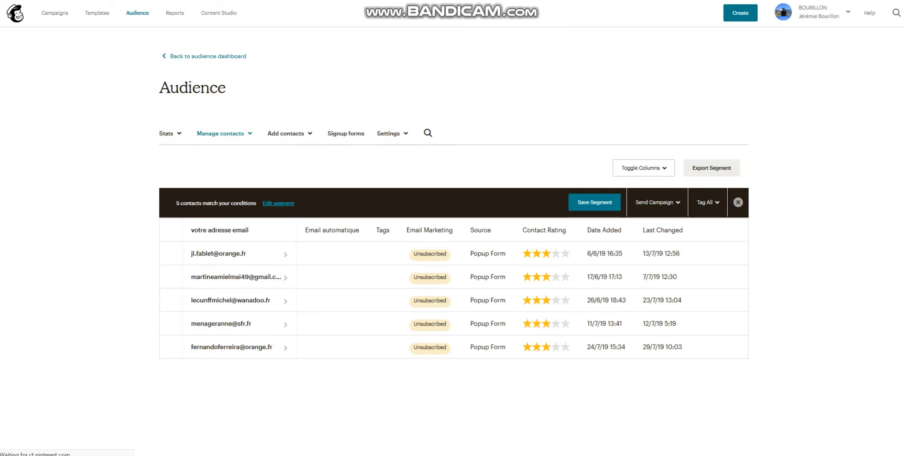
scroll(421, 295, down, 1)
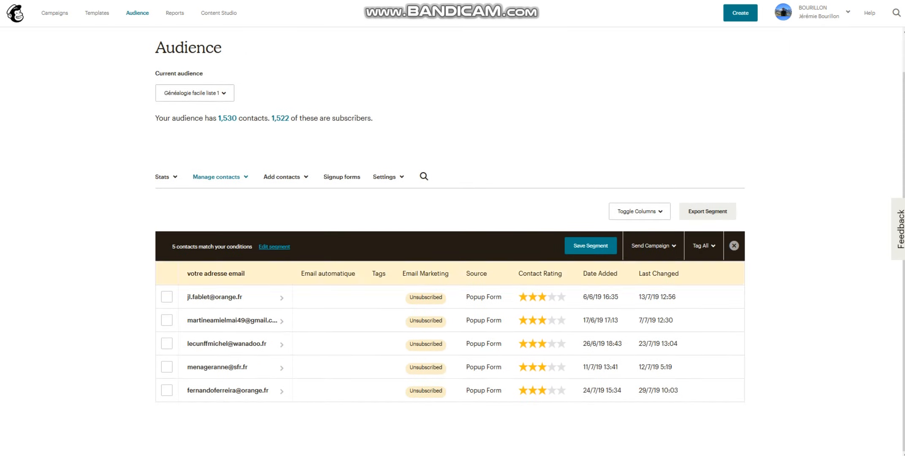
Permanently delete all five unsubscribed contacts, confirming with the copied phrase PERMANENTLY DELETE.
click(167, 297)
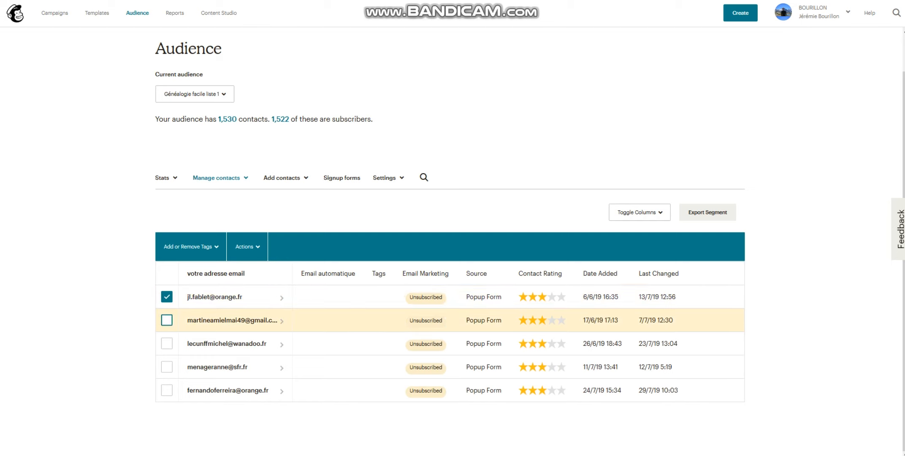
click(167, 320)
click(167, 343)
click(167, 367)
click(167, 389)
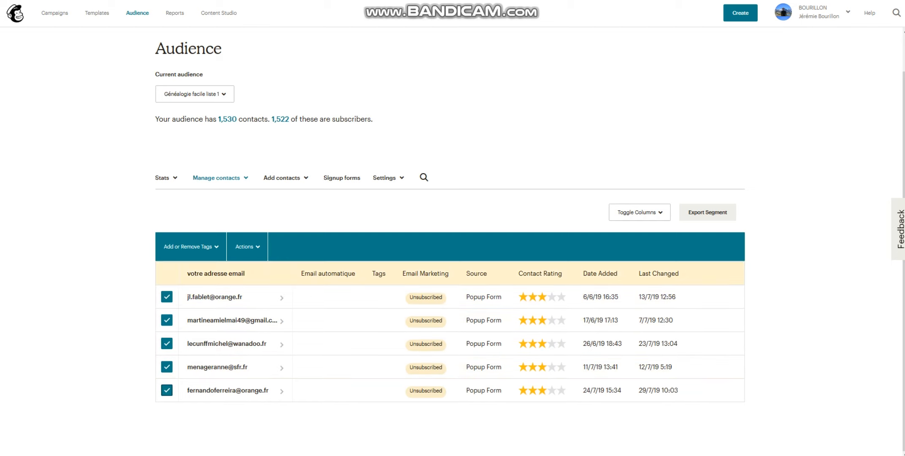
click(246, 246)
click(256, 413)
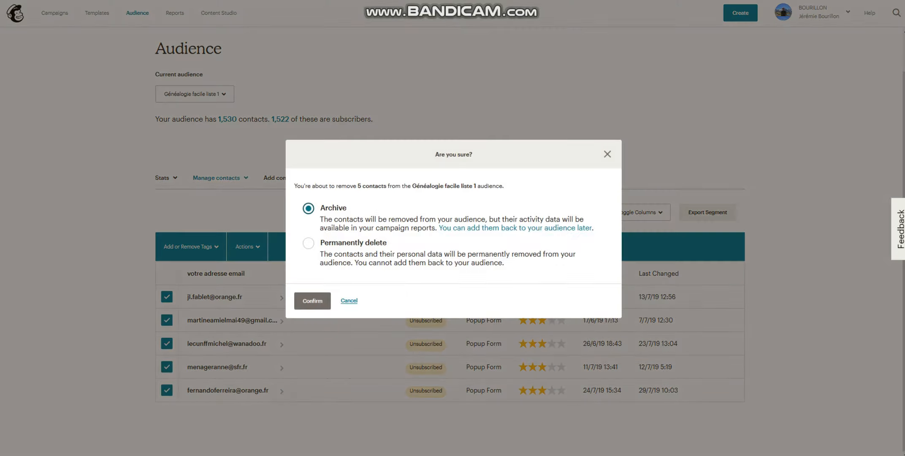
click(308, 243)
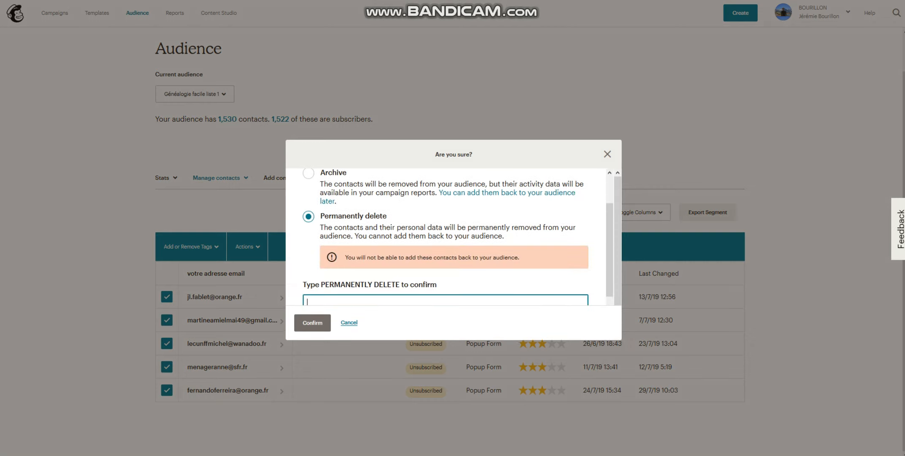
key(ctrl+v)
key(Return)
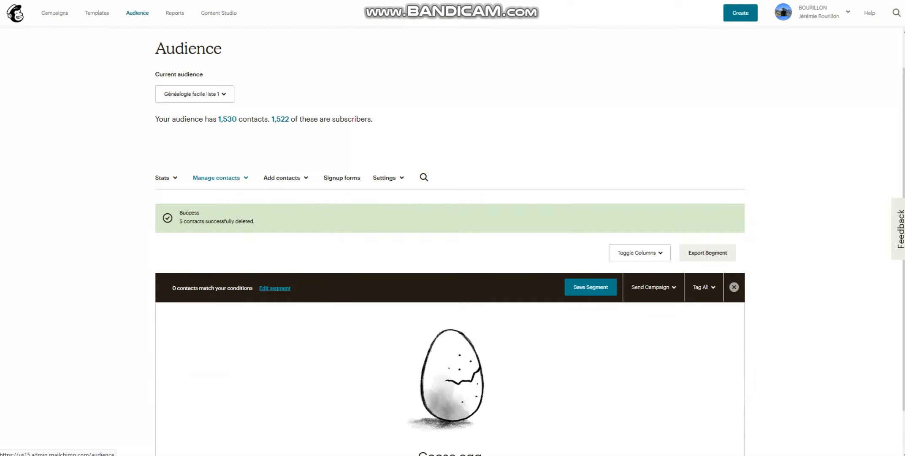
Reload the audience's contacts and check the unsubscribed and cleaned counts in the statistics overview.
click(137, 12)
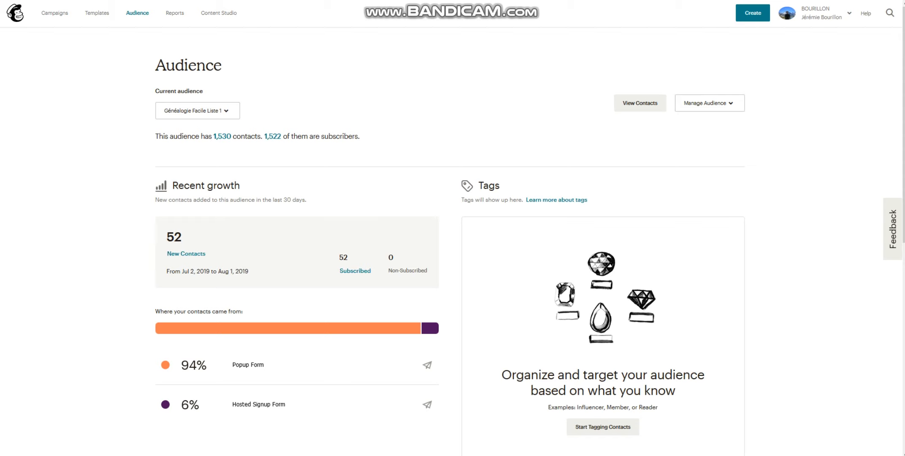
click(222, 136)
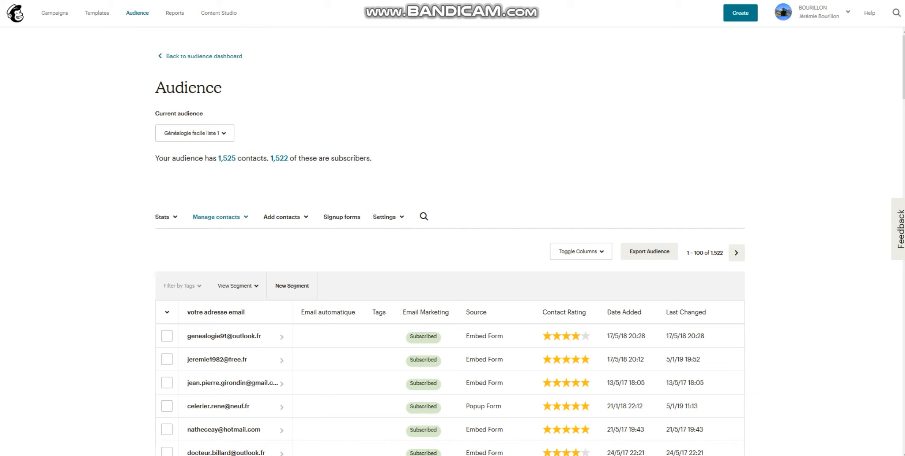
click(166, 217)
click(176, 239)
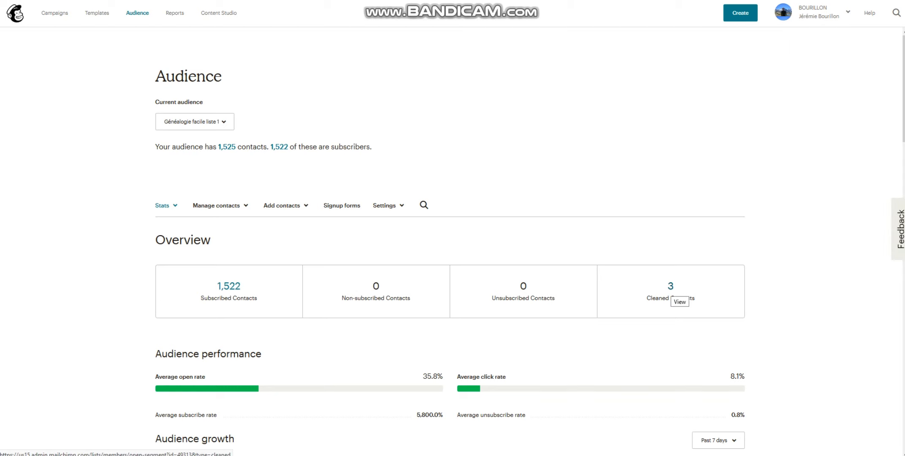
scroll(449, 236, down, 3)
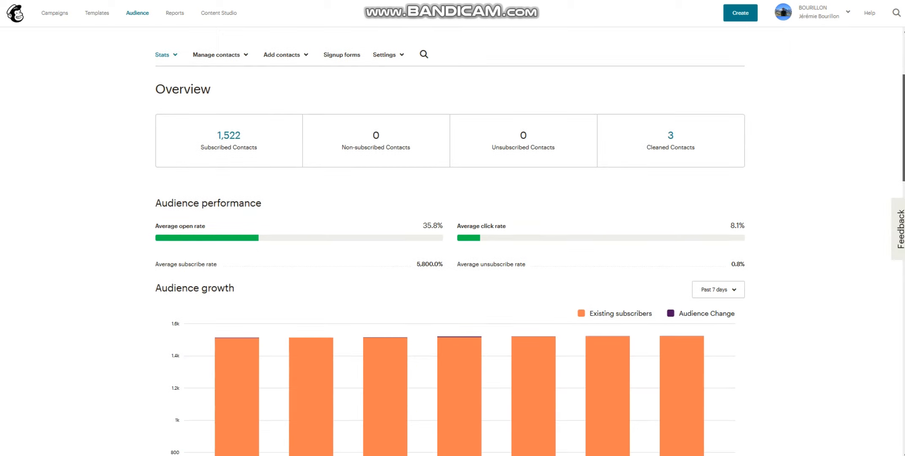
scroll(450, 236, up, 2)
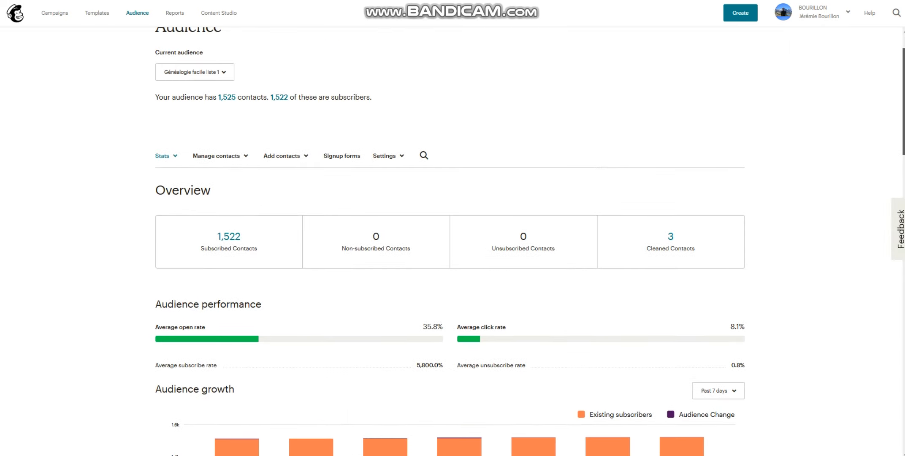
scroll(450, 236, up, 1)
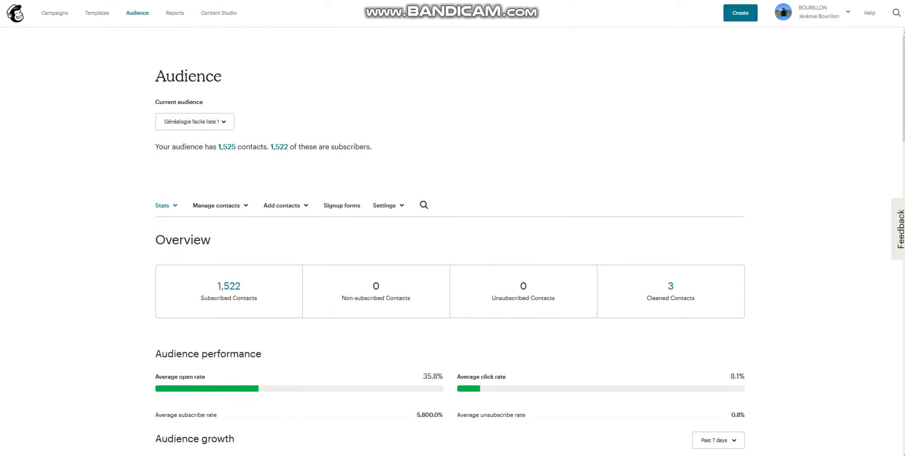
Reopen the statistics overview, check the list of cleaned contacts for leftovers, and return to the audience dashboard.
click(137, 13)
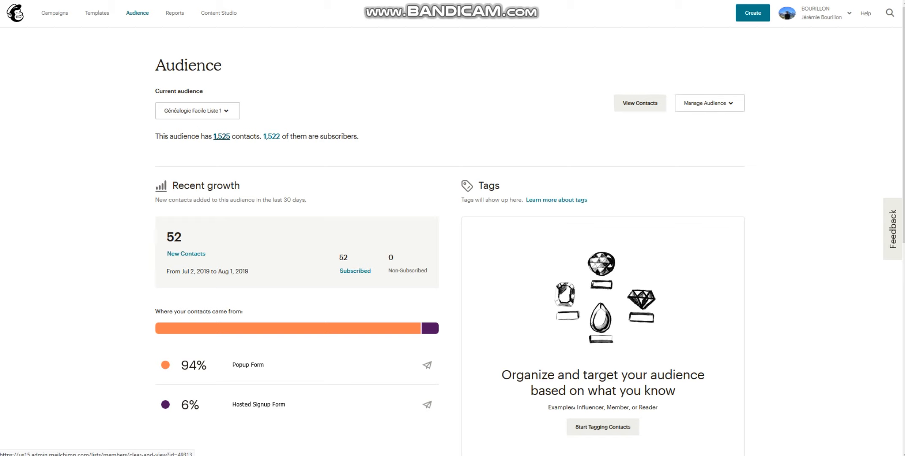
click(221, 135)
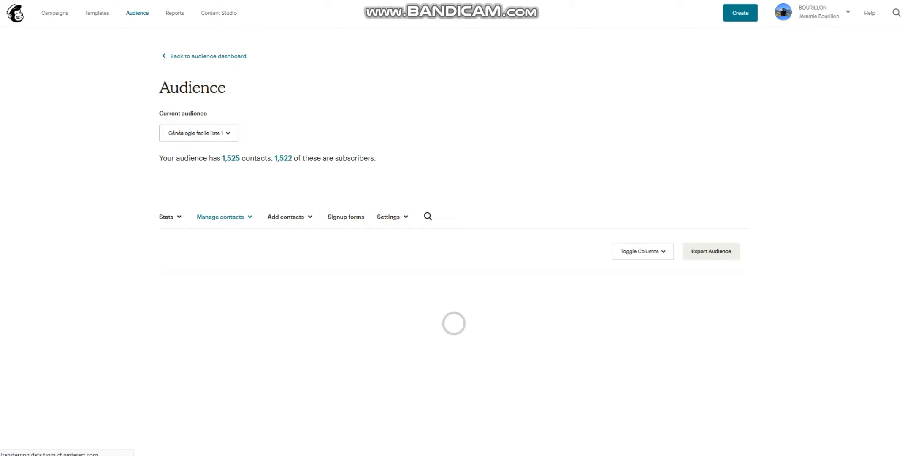
click(162, 216)
click(181, 261)
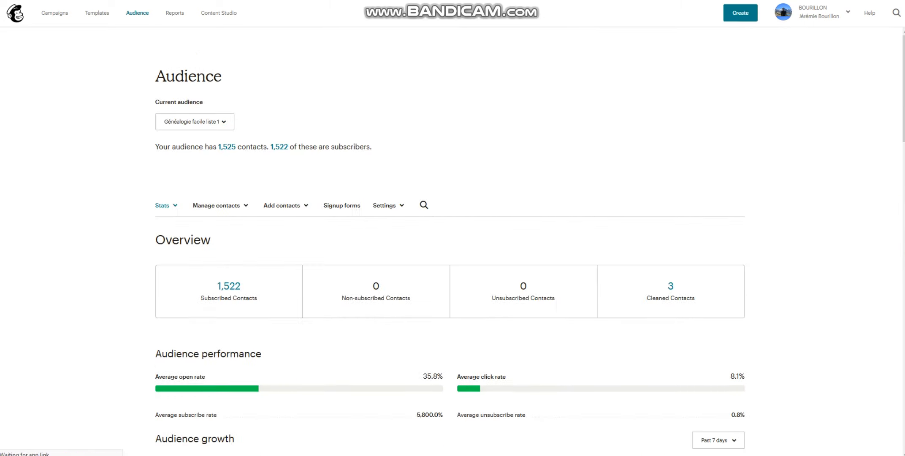
click(670, 286)
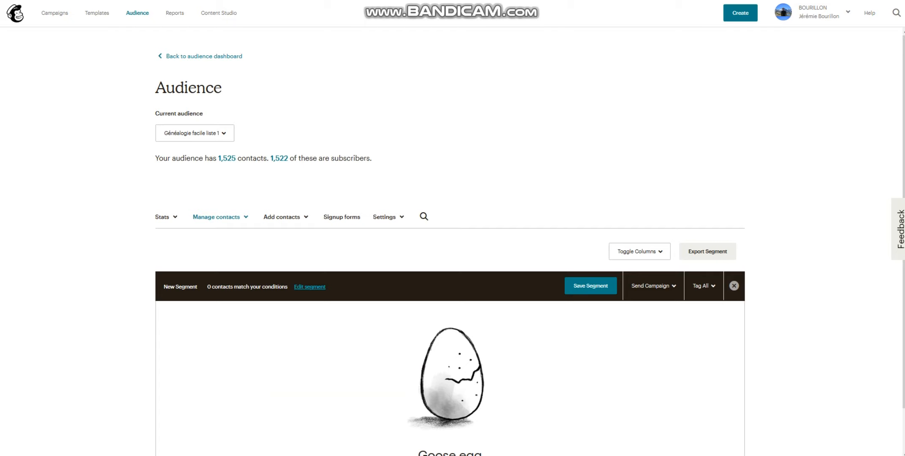
click(204, 56)
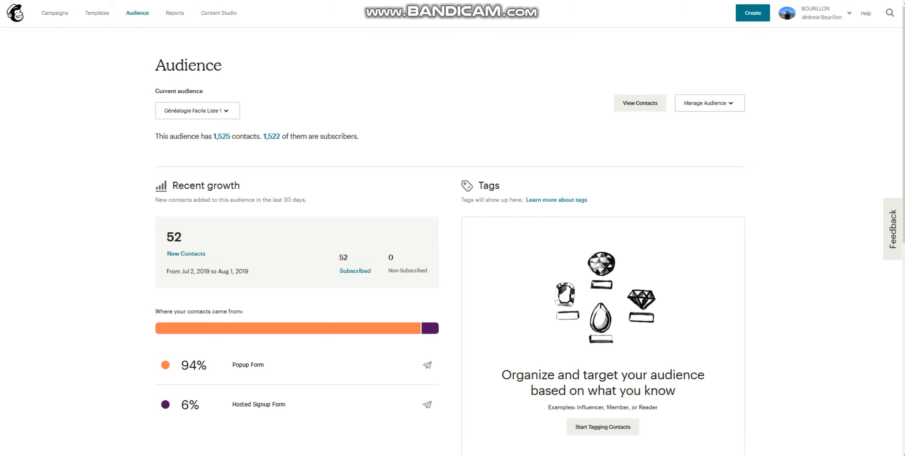
mouse_move(903, 126)
mouse_down()
mouse_move(903, 234)
mouse_move(903, 127)
mouse_up()
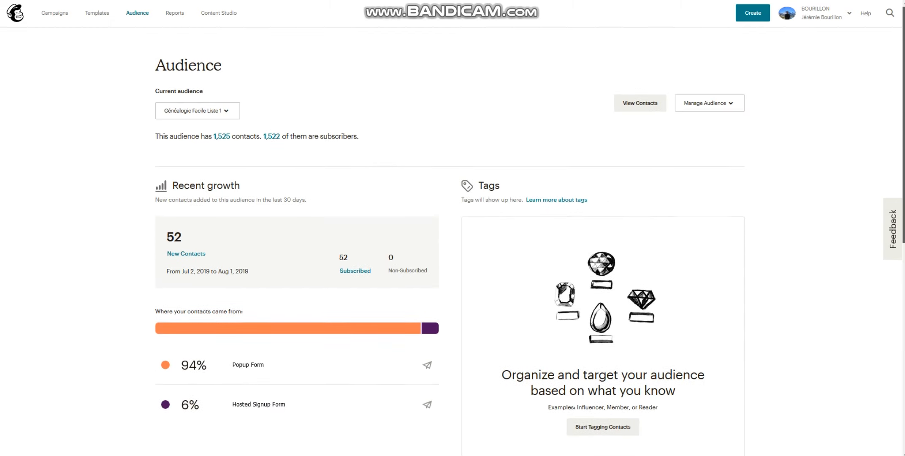